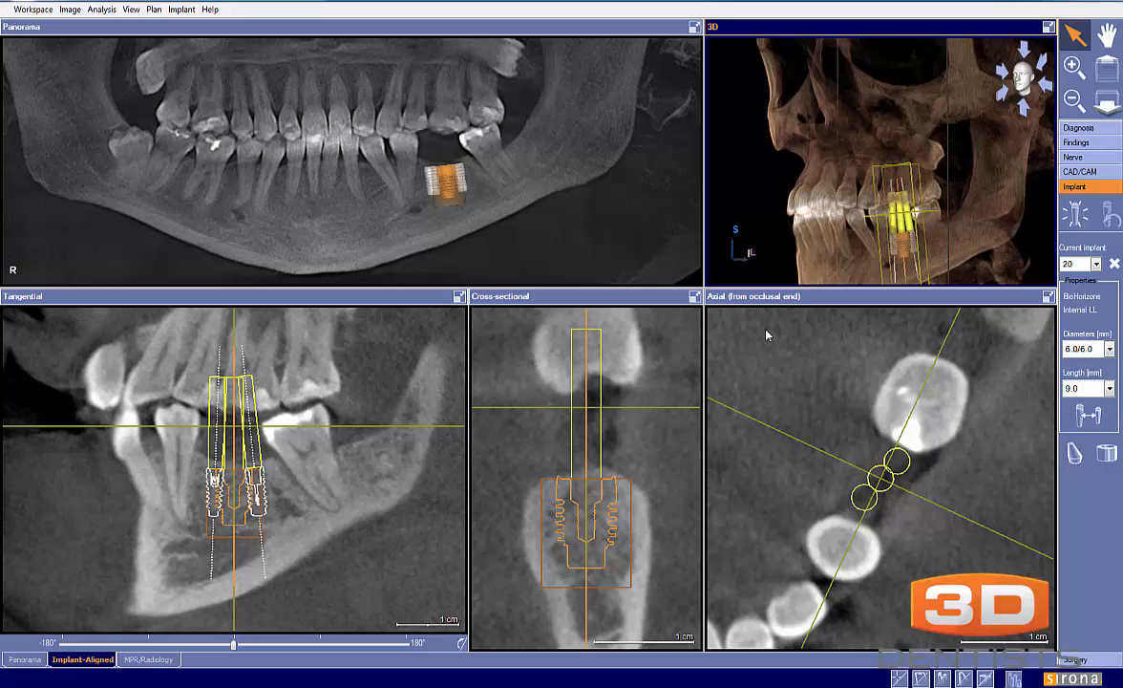
Step: Enlarge the 3D view, zoom in on the gap in the lower tooth row and hide the current implant plan
mouse_move(38, 686)
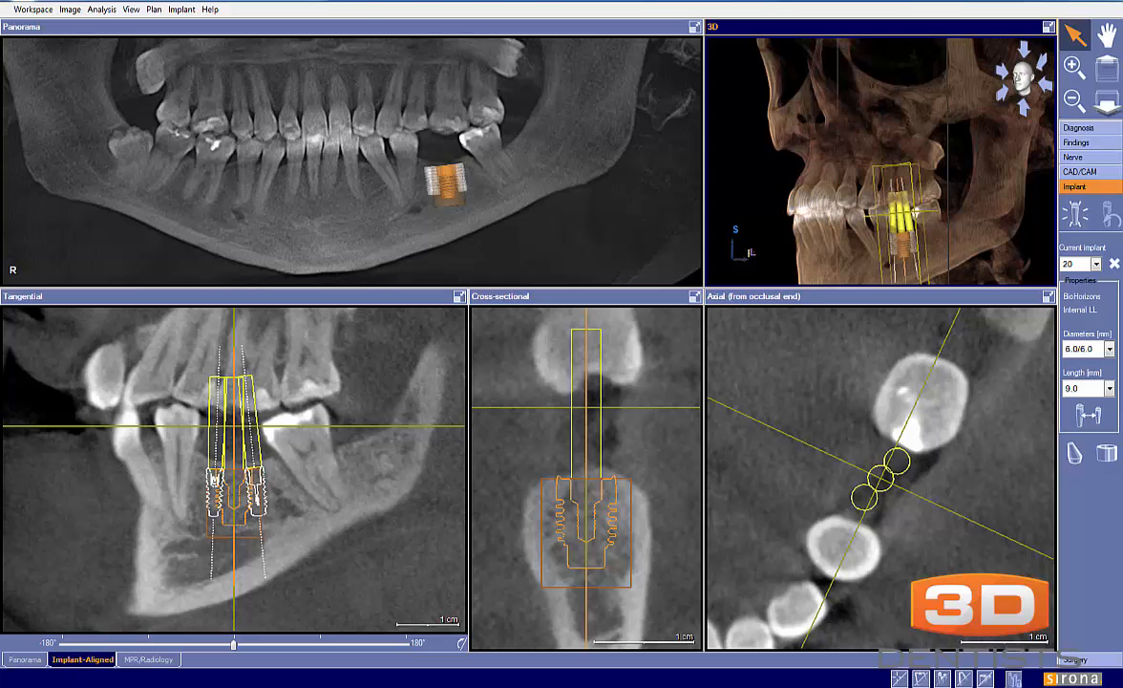
click(1049, 31)
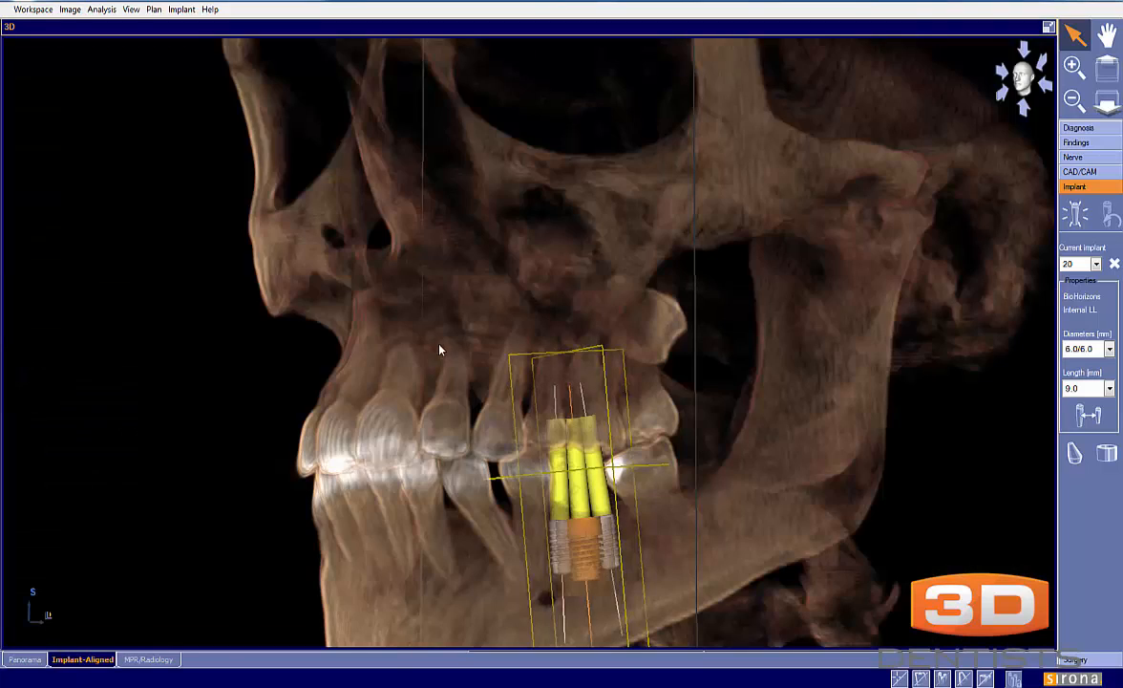
scroll(432, 229, up, 3)
drag(431, 229, 574, 396)
click(943, 677)
scroll(574, 396, up, 3)
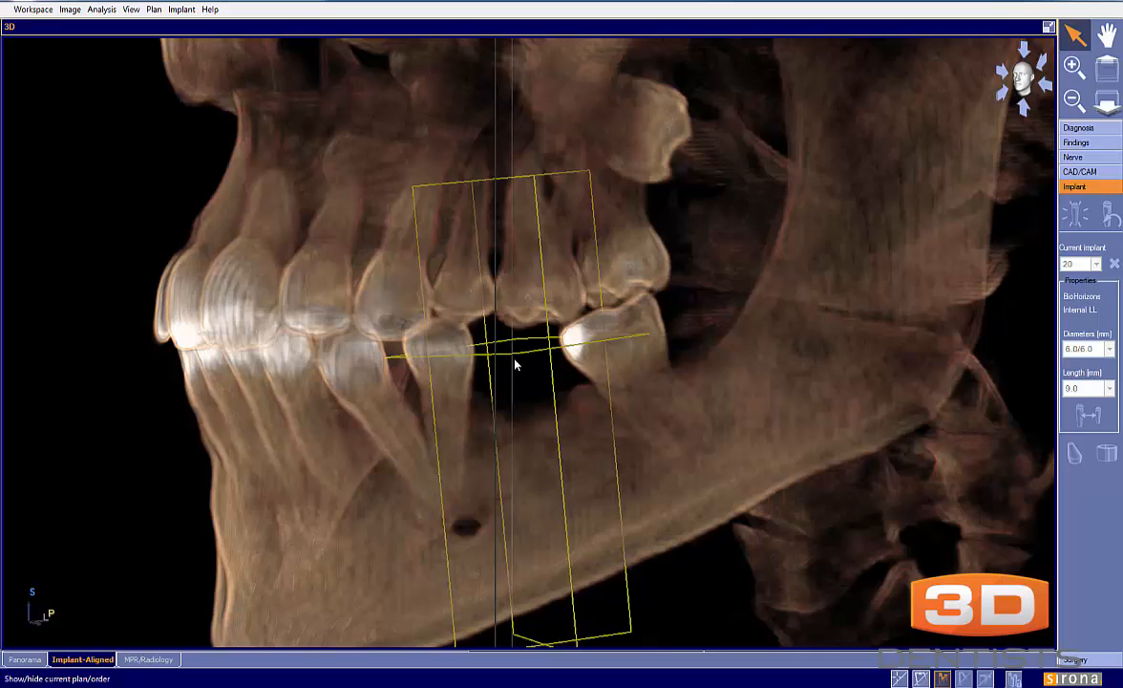
Step: Examine the lower gap and the tilt of its neighbouring teeth from several angles in the 3D view
drag(458, 441, 539, 358)
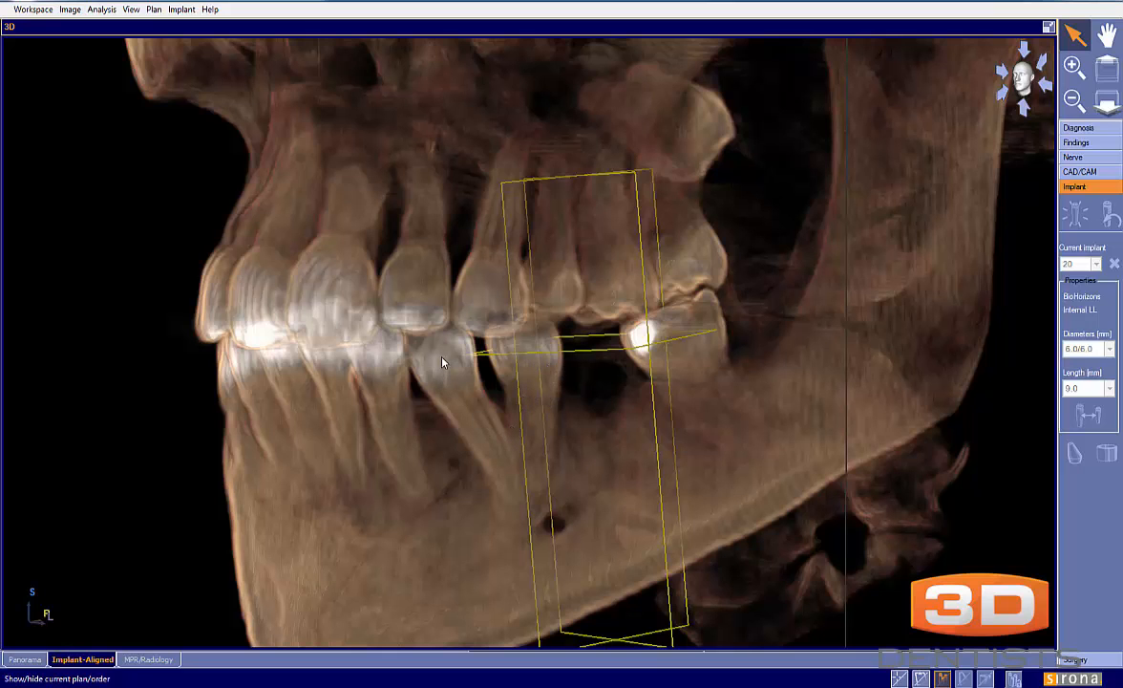
drag(454, 373, 509, 378)
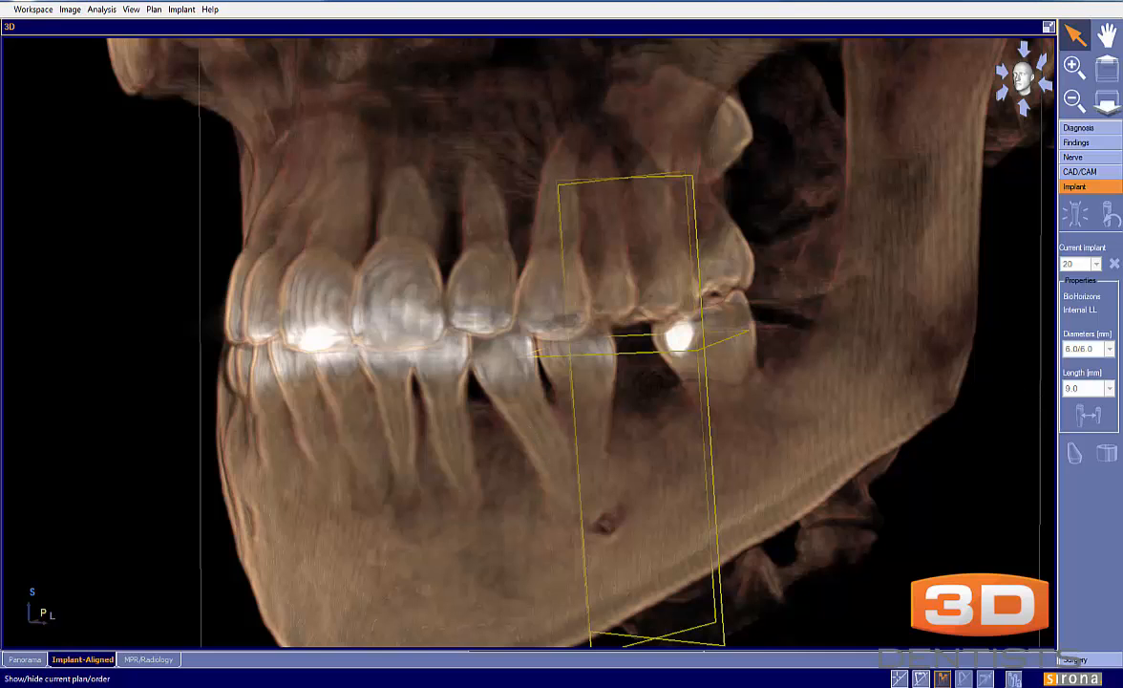
drag(551, 459, 490, 464)
mouse_move(531, 339)
mouse_down()
mouse_move(537, 312)
mouse_move(537, 344)
mouse_move(523, 316)
mouse_move(541, 378)
mouse_move(531, 381)
mouse_up()
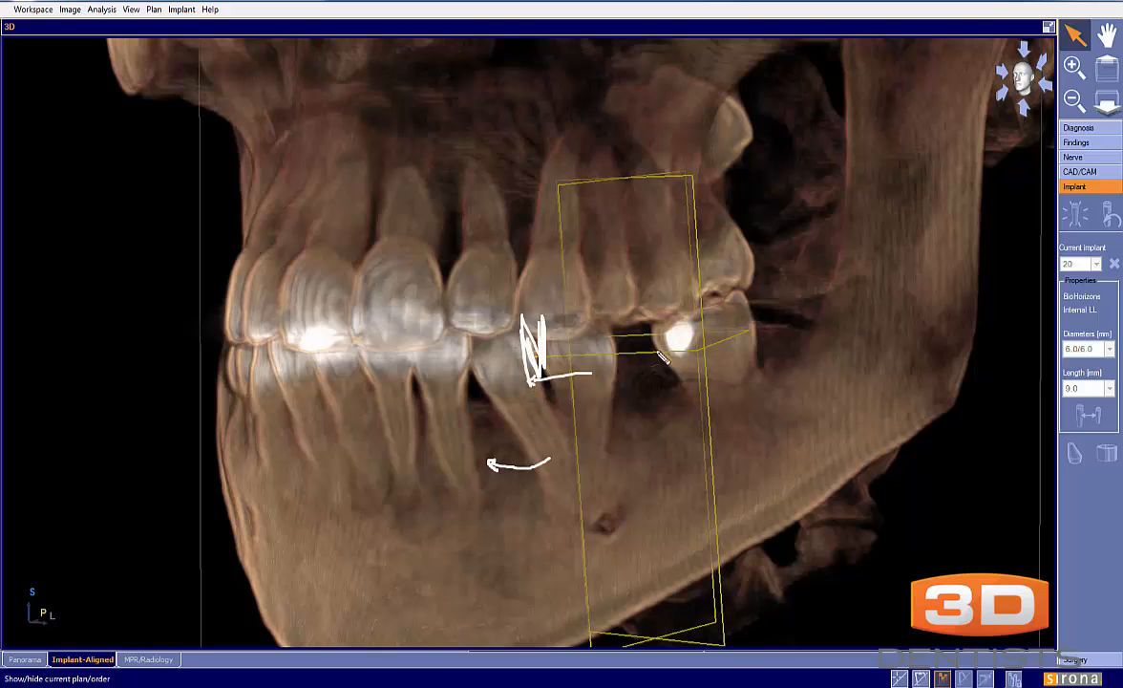
mouse_move(663, 350)
mouse_down()
mouse_move(596, 363)
mouse_move(662, 354)
mouse_up()
key(Escape)
drag(744, 381, 614, 444)
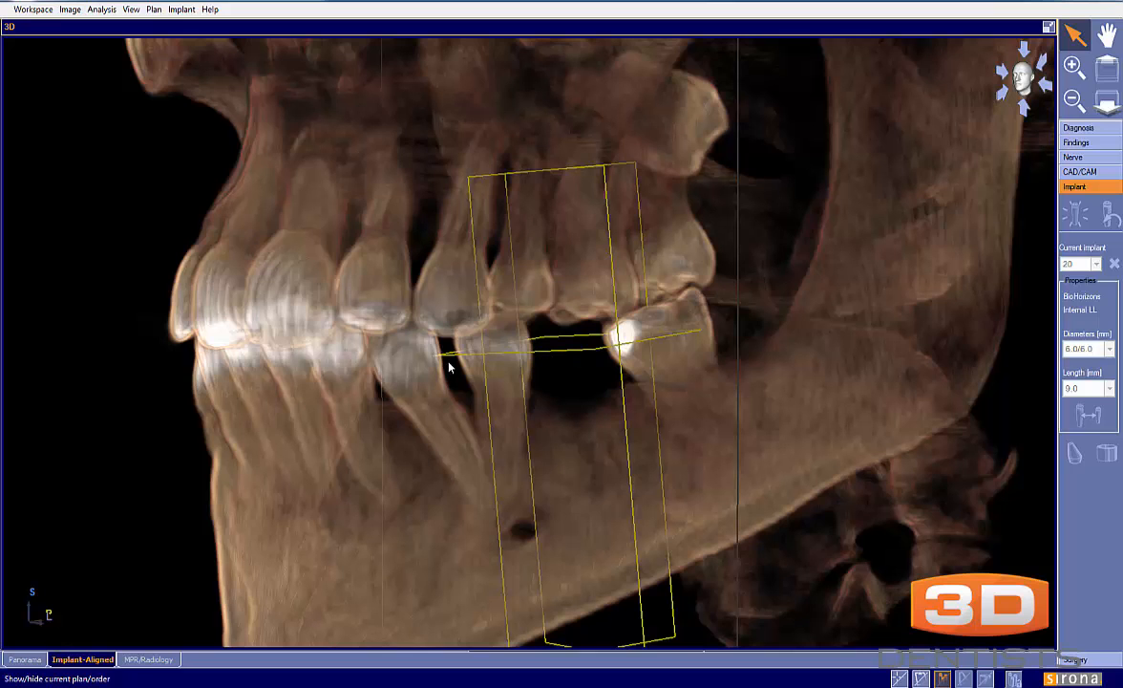
Step: Restore the multi-view layout and show the current implant plan again
click(1048, 27)
click(525, 423)
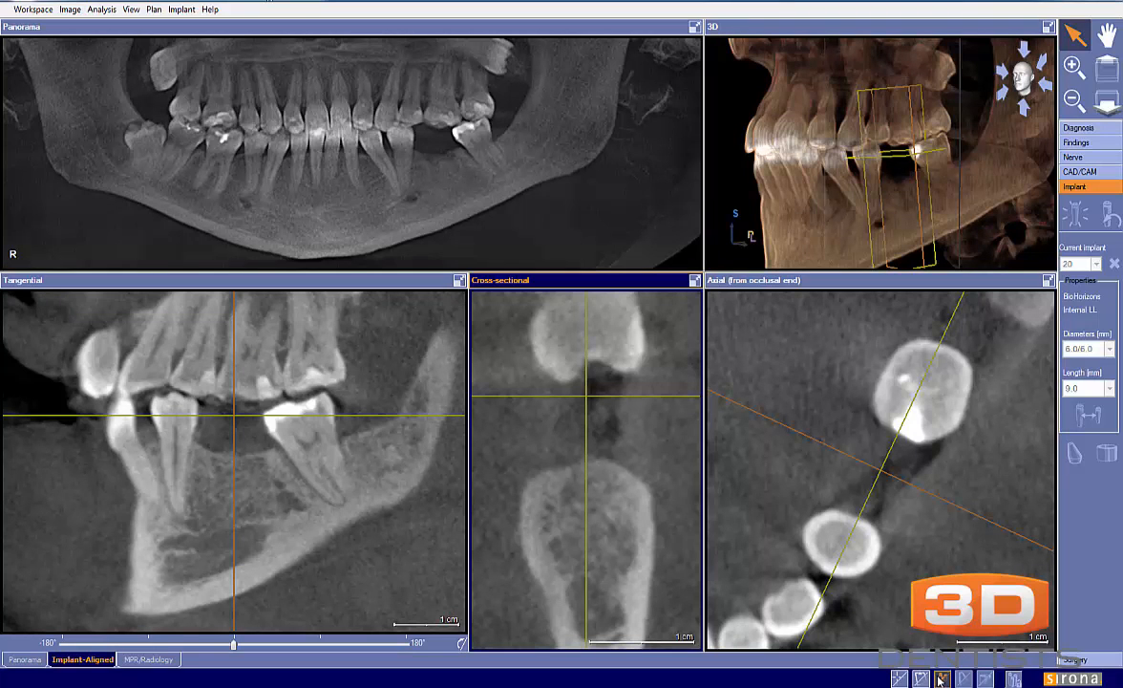
key(space)
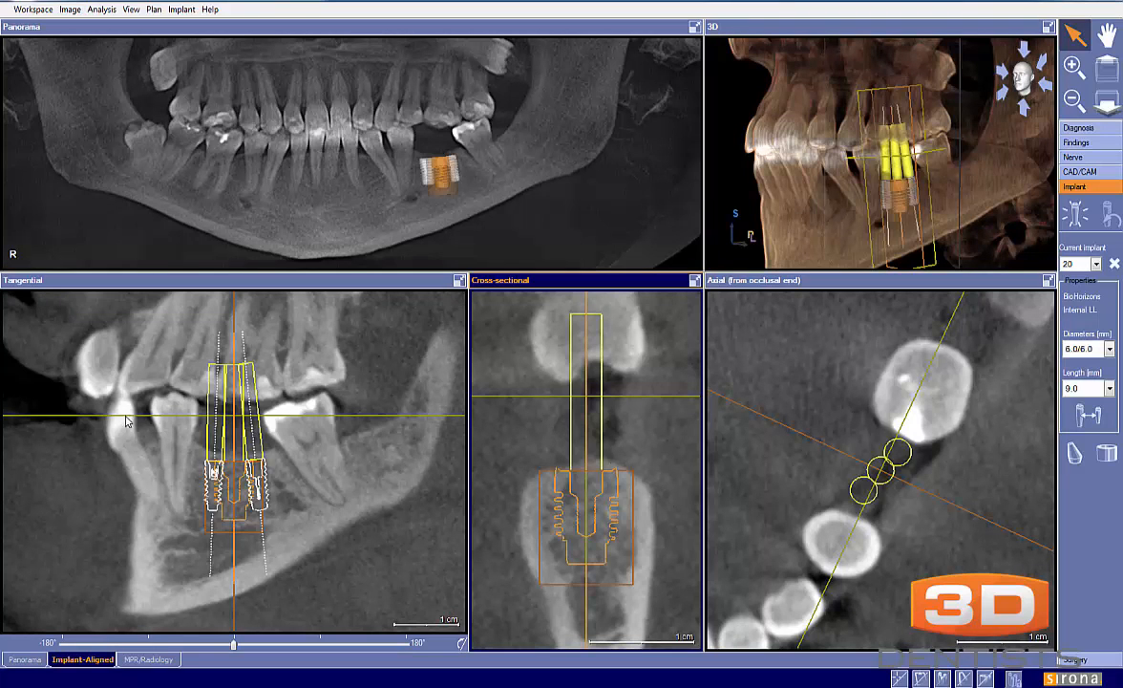
Step: Measure the distance between the two crowns bordering the gap in the tangential view
click(348, 469)
scroll(330, 447, up, 3)
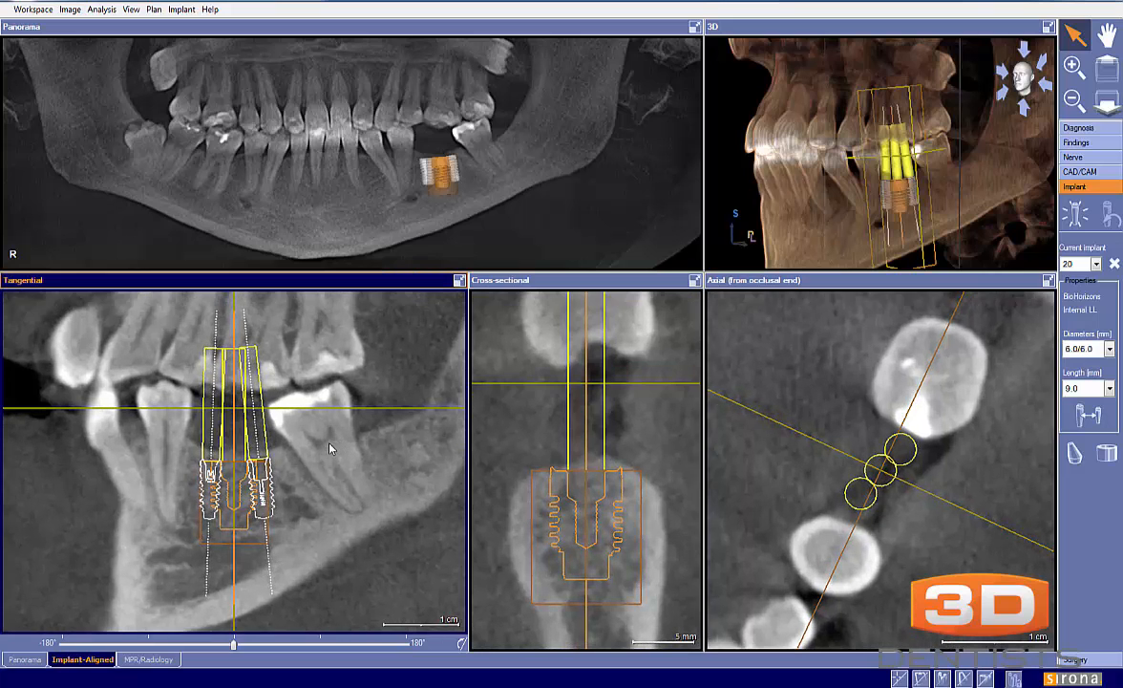
click(1079, 128)
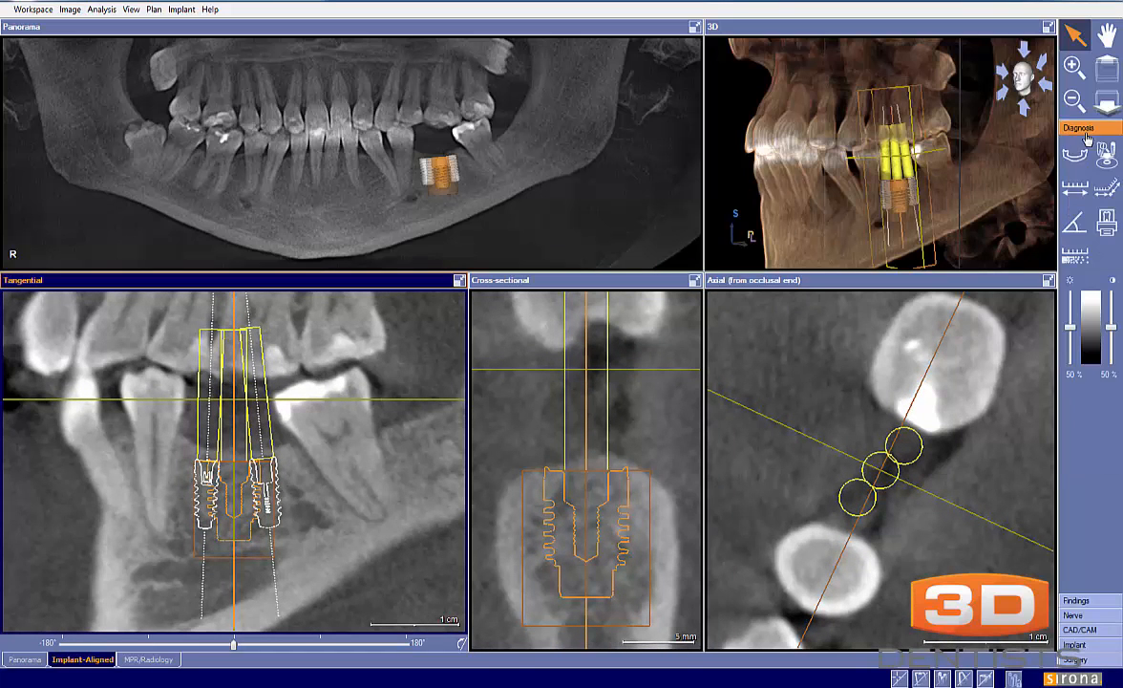
click(1075, 189)
click(185, 402)
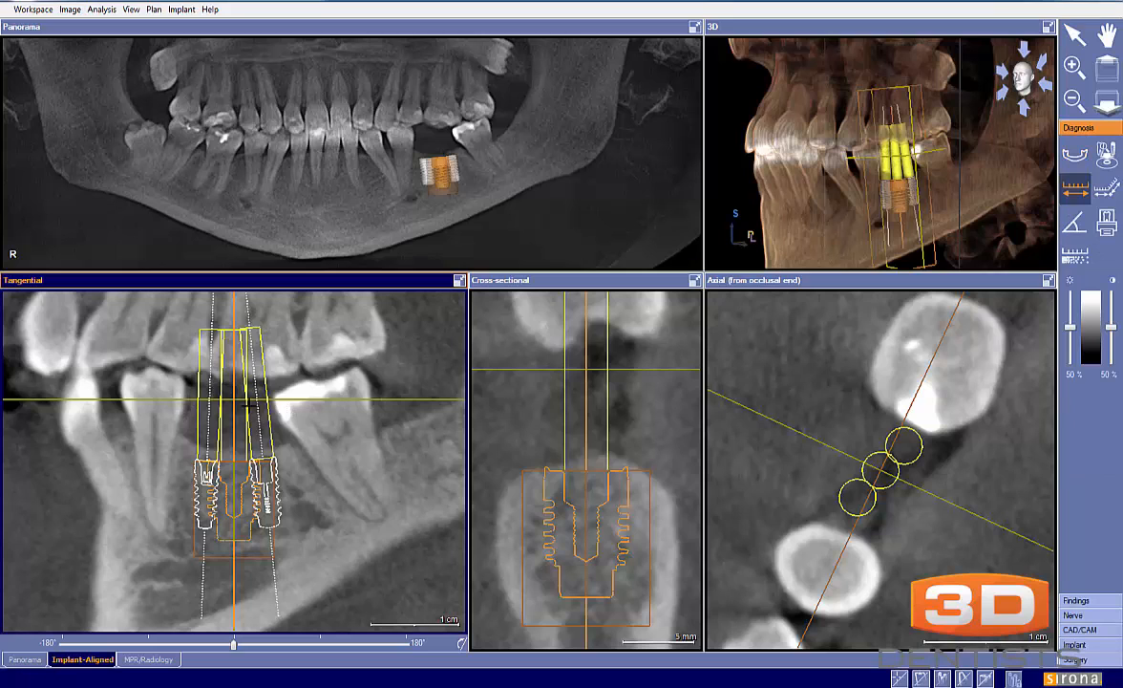
click(275, 404)
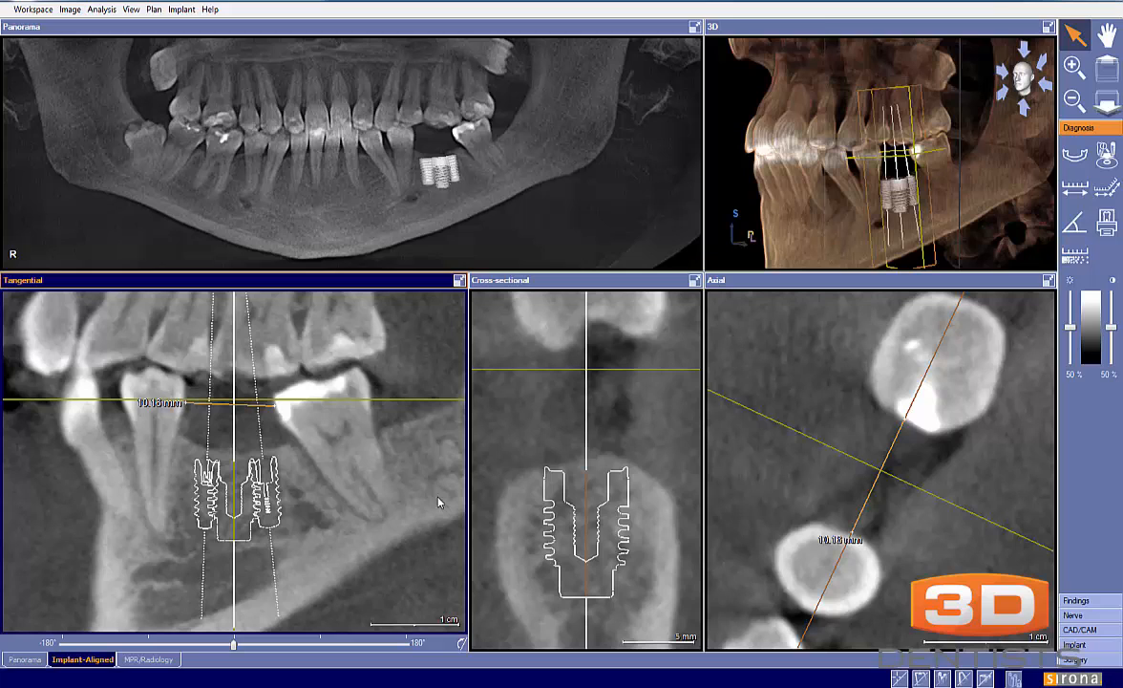
Step: Delete the distance measurement across the gap and enlarge the tangential view, framing the three implants and adjacent teeth
right_click(238, 404)
click(249, 418)
scroll(402, 428, down, 3)
click(458, 280)
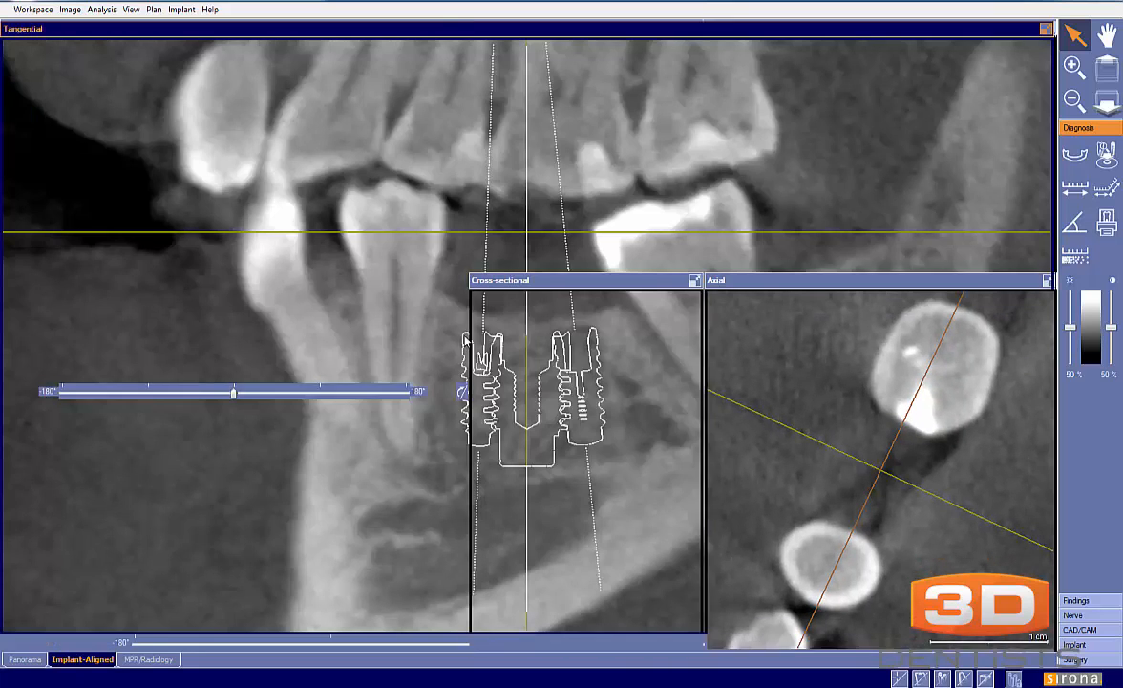
drag(557, 313, 534, 316)
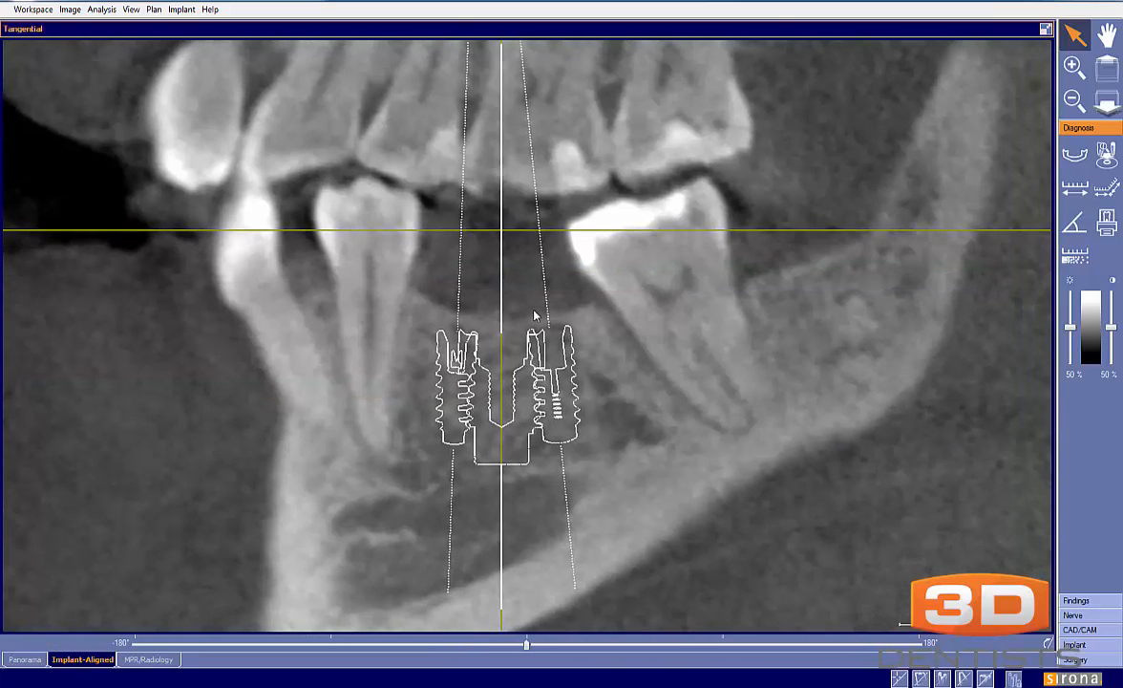
scroll(536, 317, down, 1)
scroll(611, 328, down, 2)
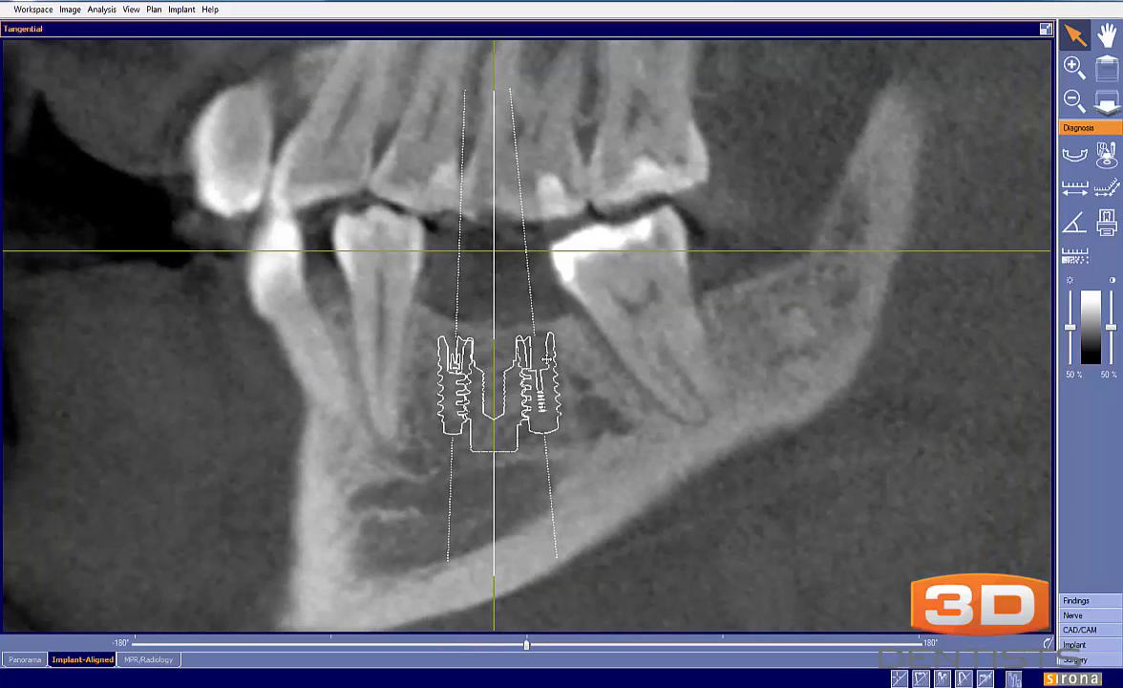
Step: Duplicate the current plan under the name "2 premolars" with No Sleeve System
click(441, 352)
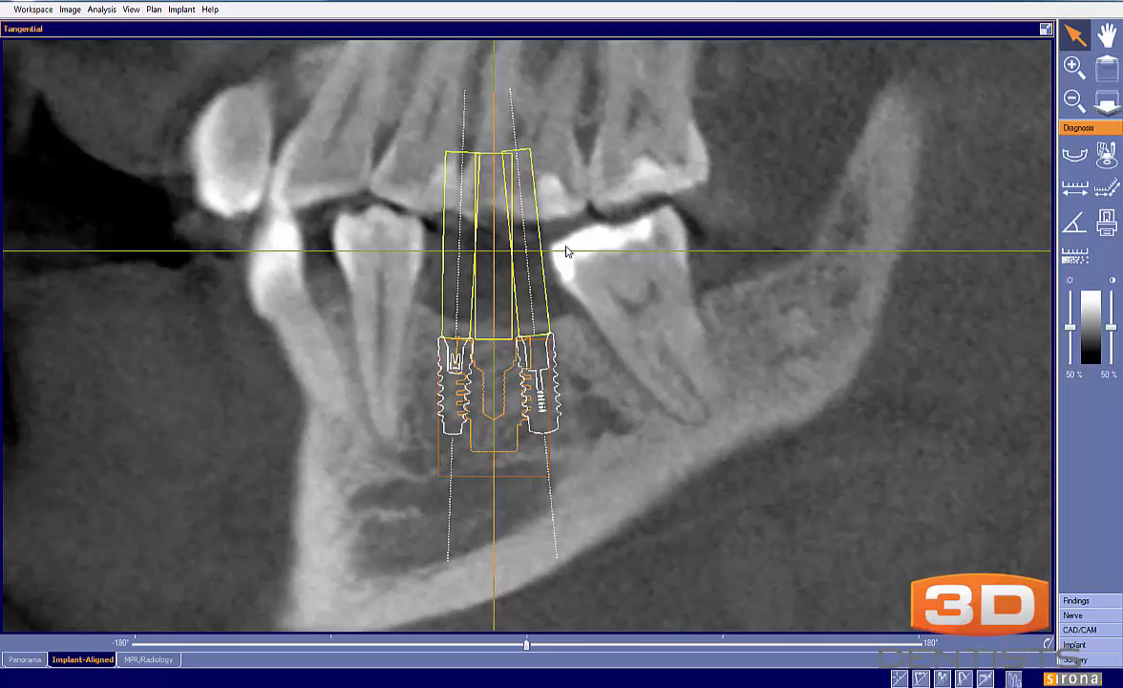
scroll(568, 251, down, 5)
middle_drag(553, 268, 539, 289)
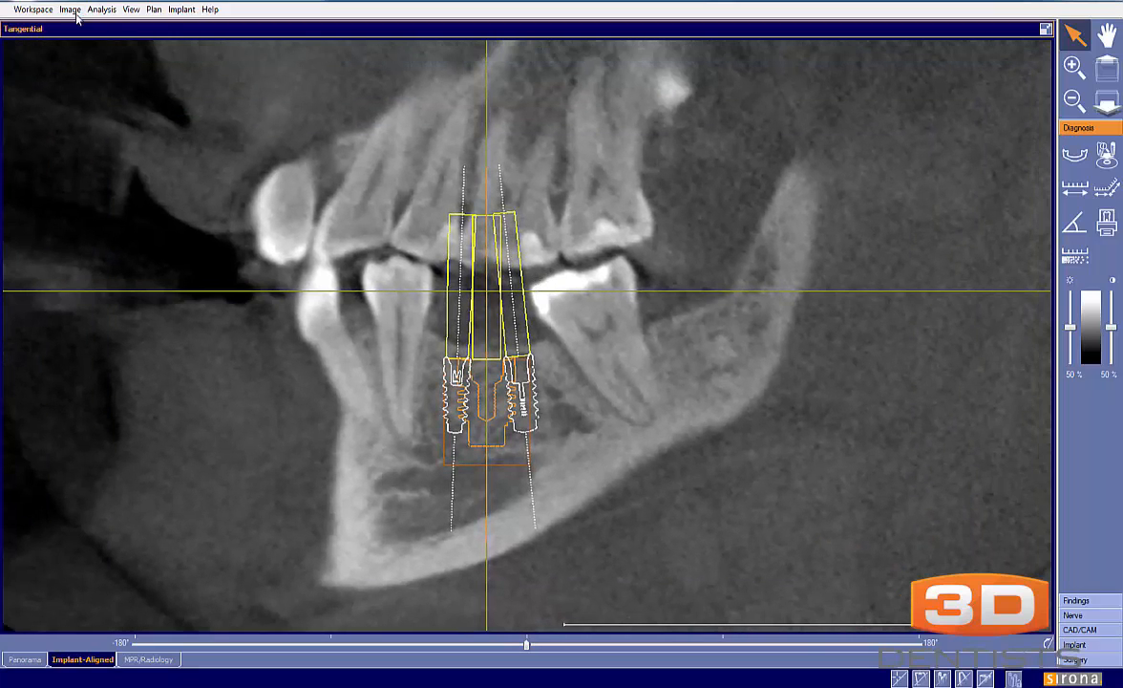
click(151, 12)
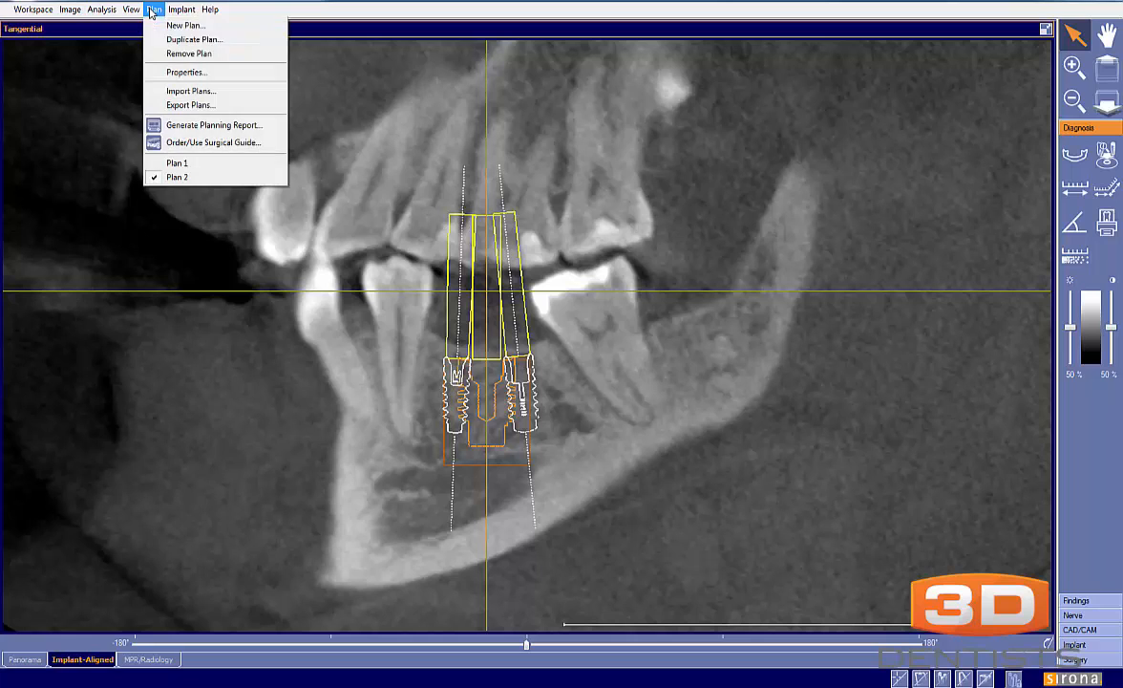
click(196, 40)
text(2 premolars)
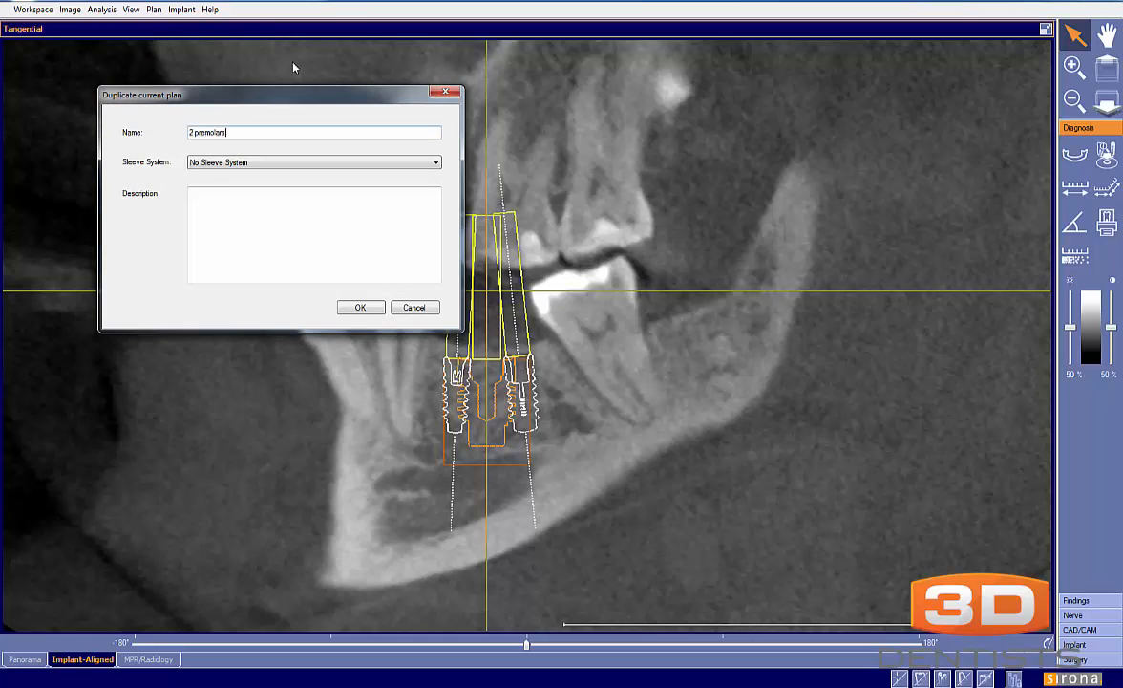
click(359, 308)
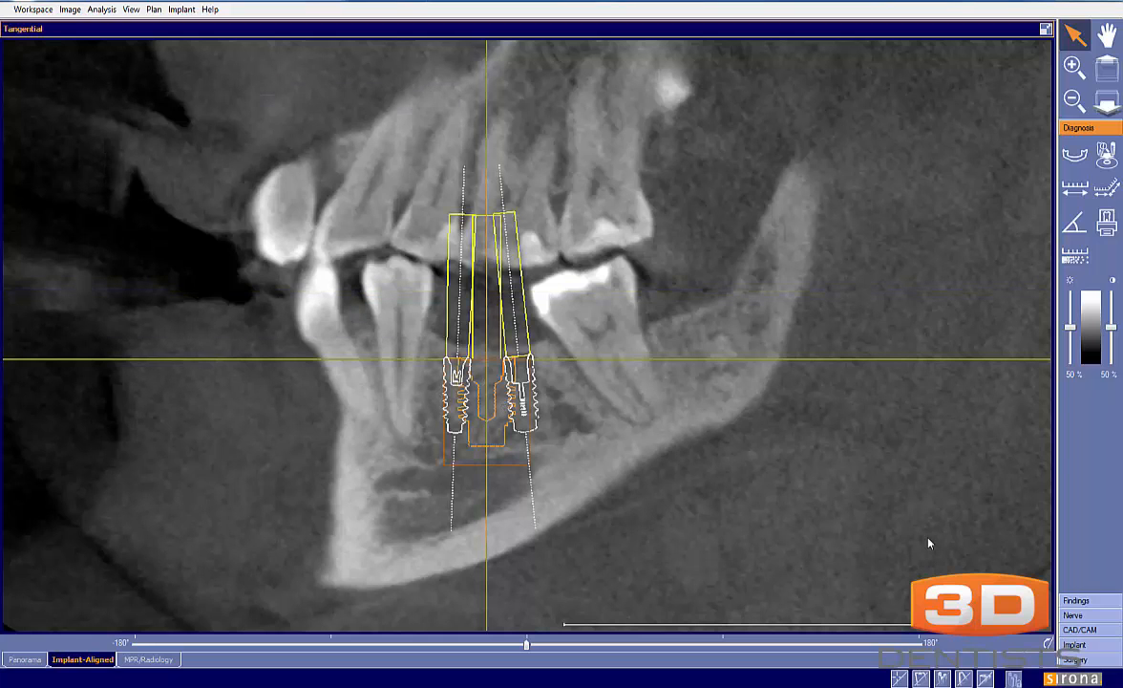
Step: Remove the central 6.0 mm diameter, 9.0 mm long BioHorizons implant from the plan and restore the multi-view layout
click(1081, 645)
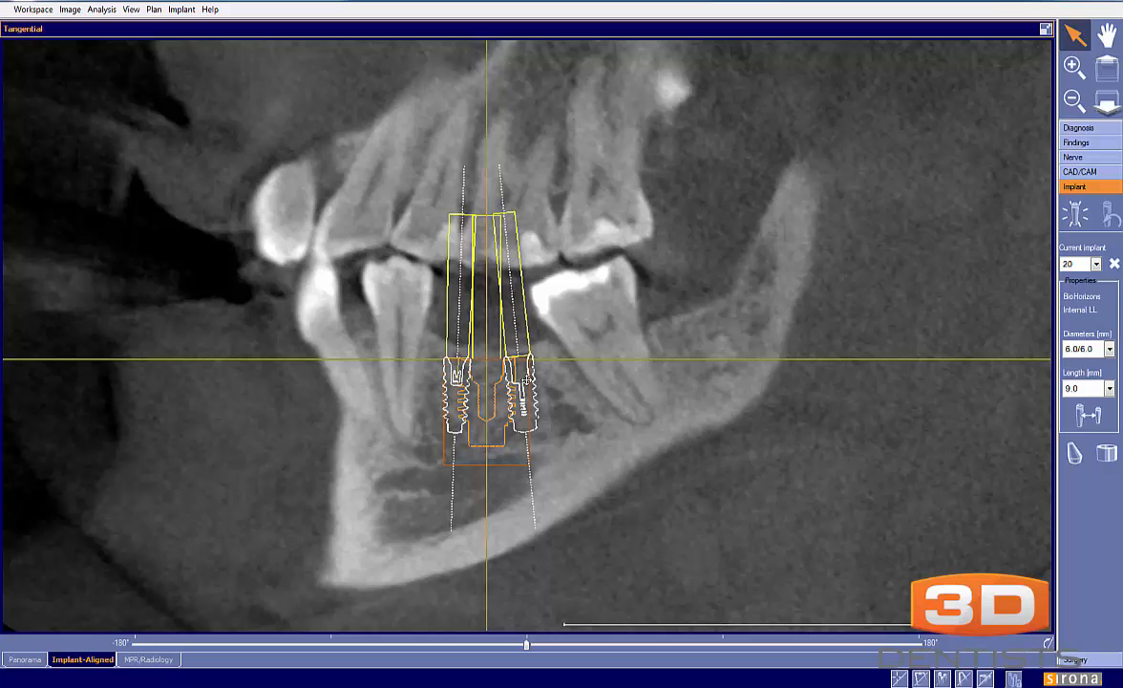
click(1116, 266)
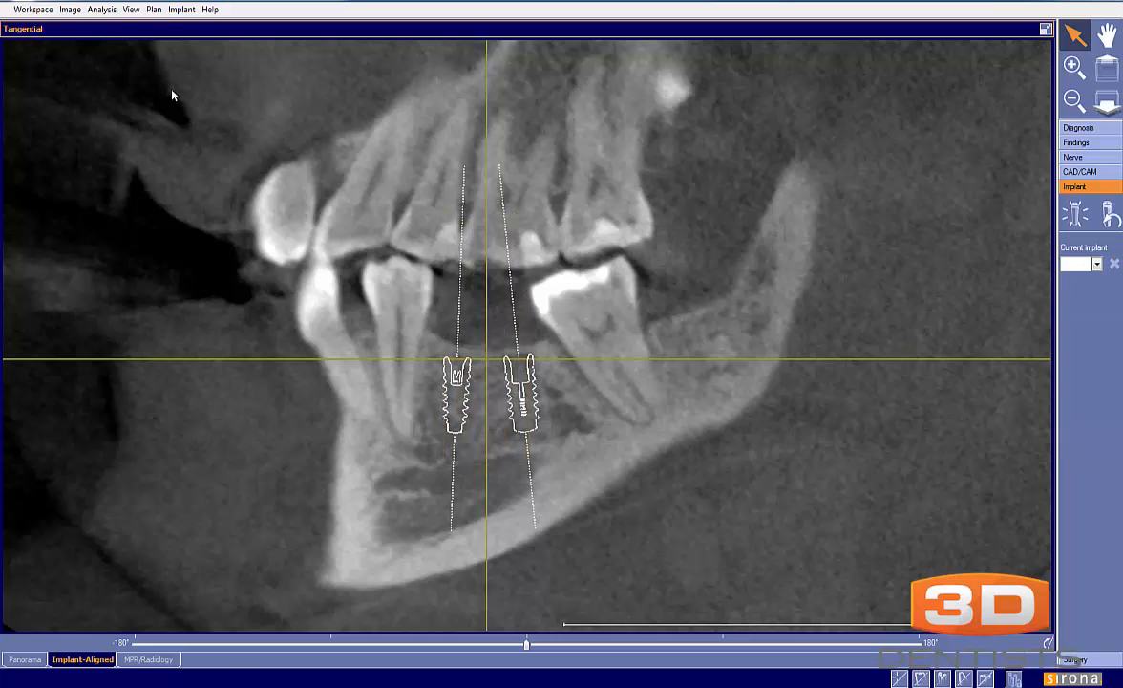
scroll(333, 229, down, 4)
click(1047, 30)
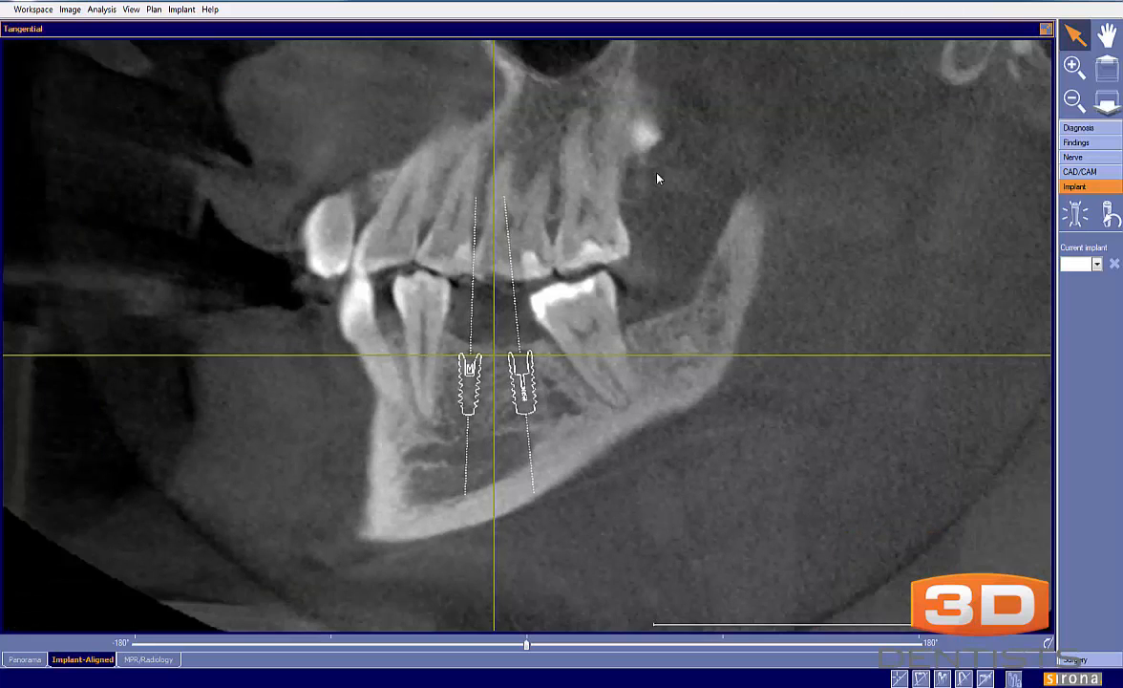
Step: Bring up Plan 1 to view its implants, and switch to Plan 2
click(154, 9)
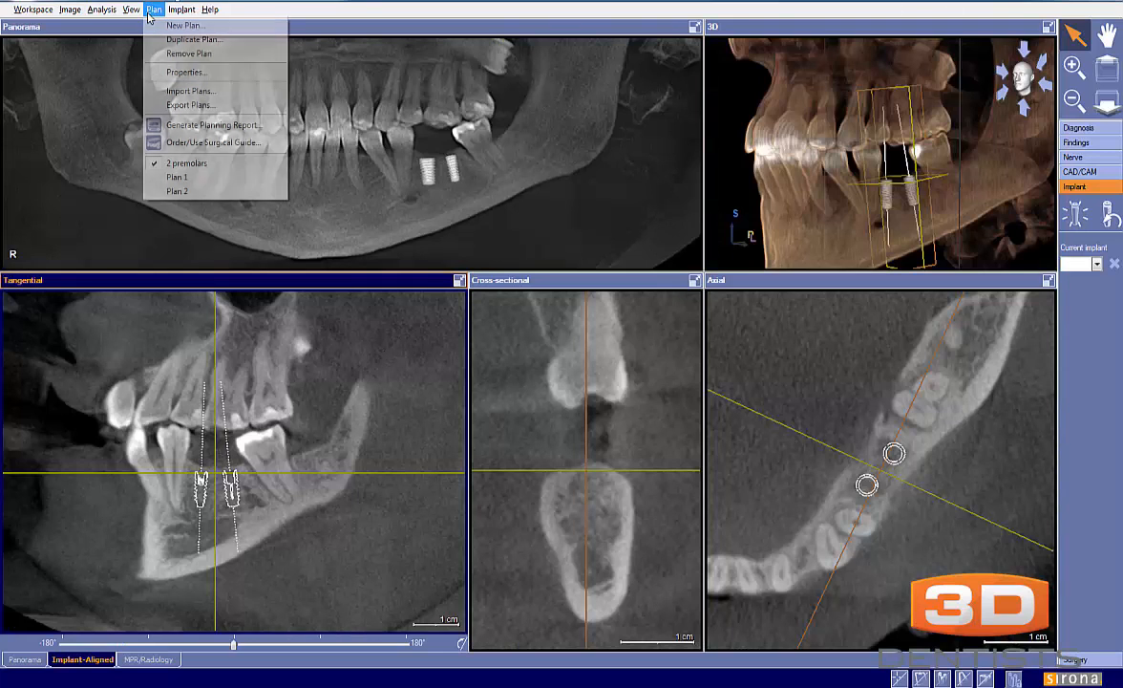
click(162, 179)
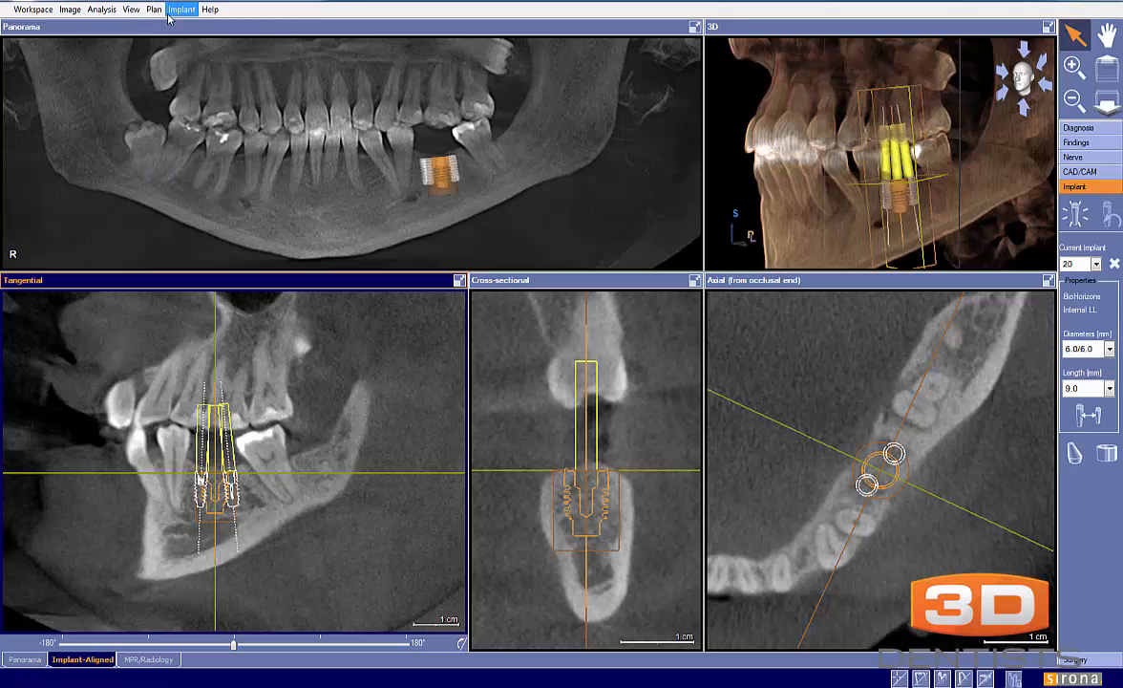
click(154, 9)
click(160, 192)
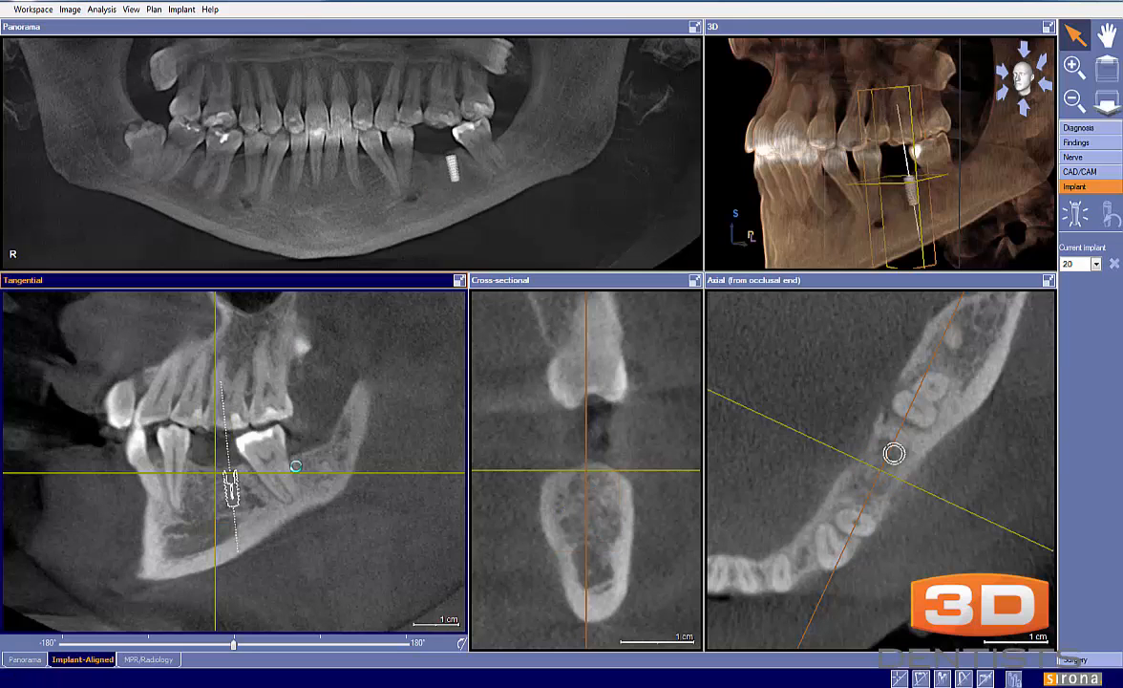
Step: Remove the two narrow implants on either side of the central 6.0 mm implant from Plan 2
click(234, 494)
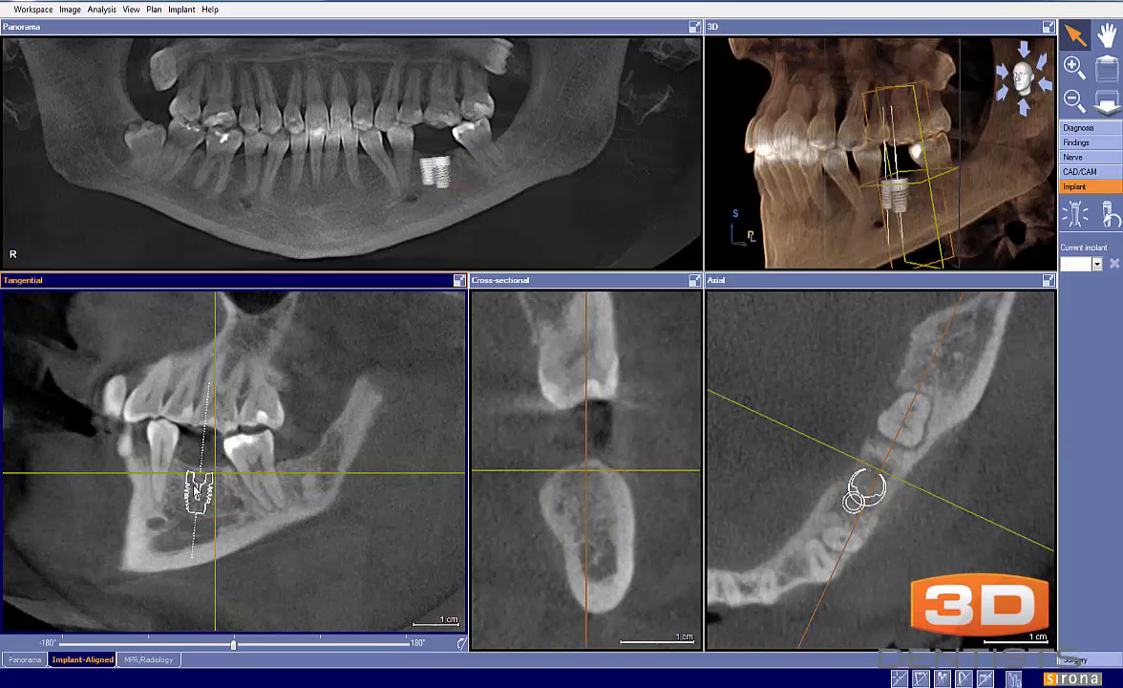
click(198, 498)
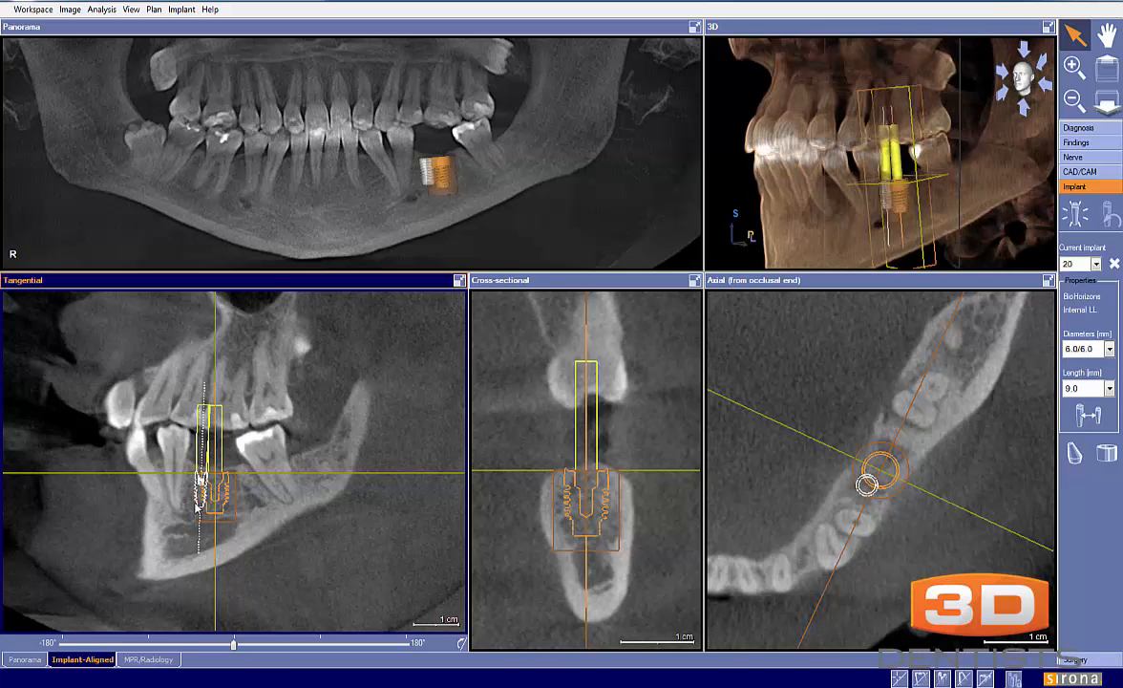
click(218, 492)
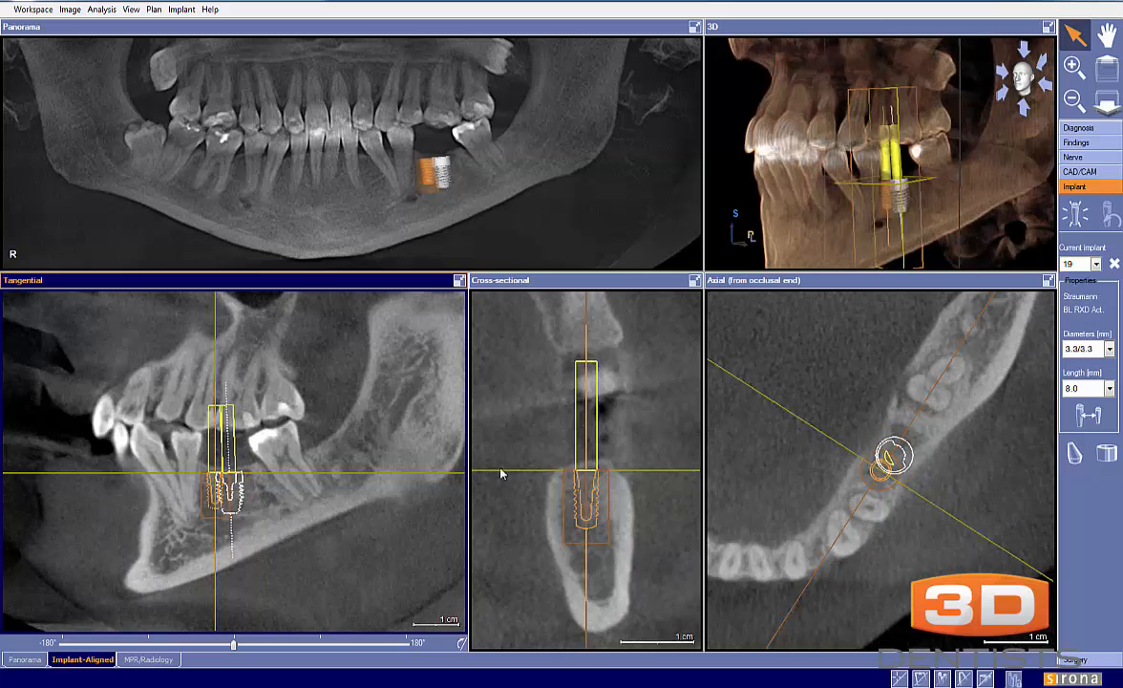
click(1113, 263)
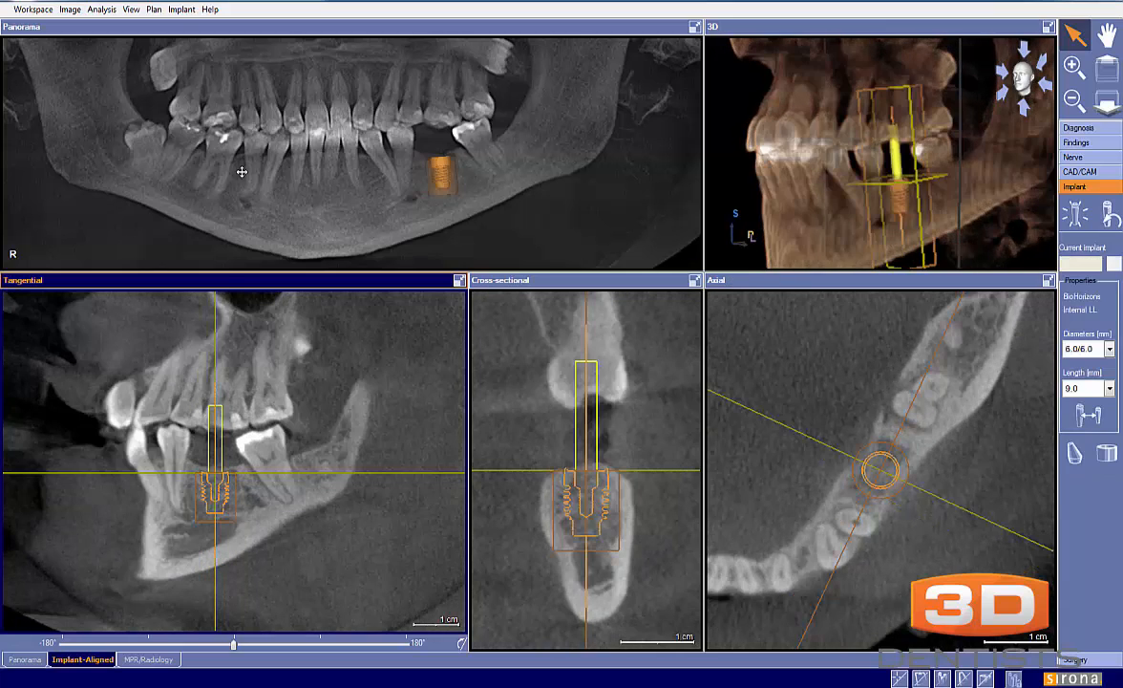
Step: Bring up Plan 1 to view its three implants, and switch to the "2 premolars" plan for comparison
click(154, 10)
click(164, 169)
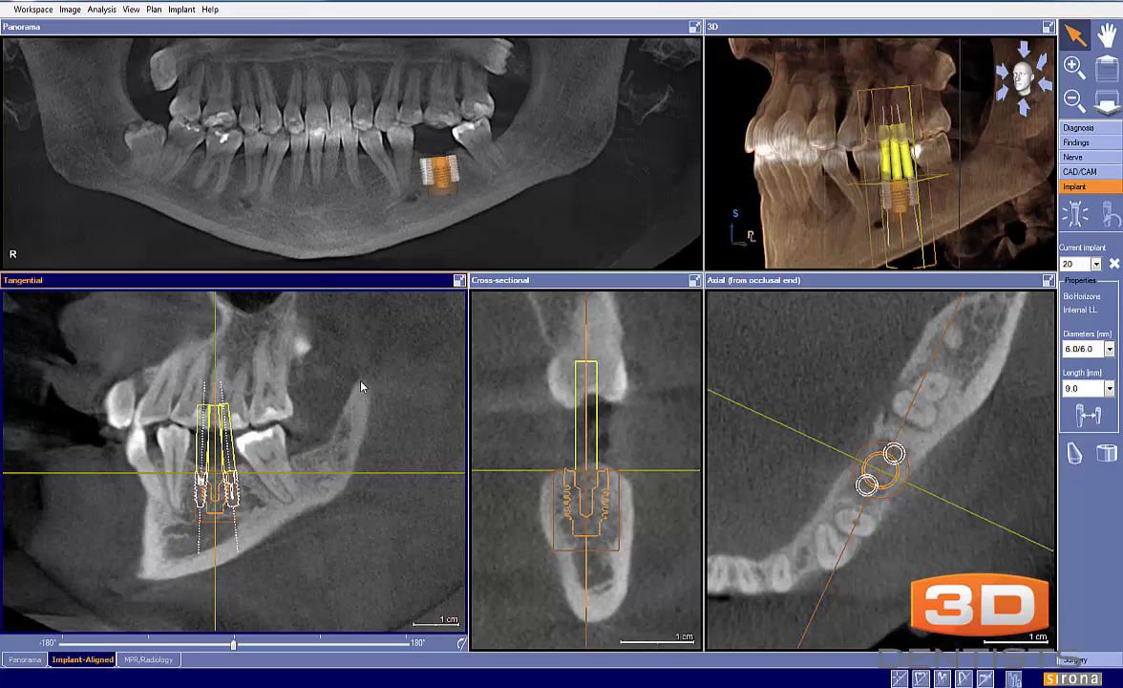
click(181, 10)
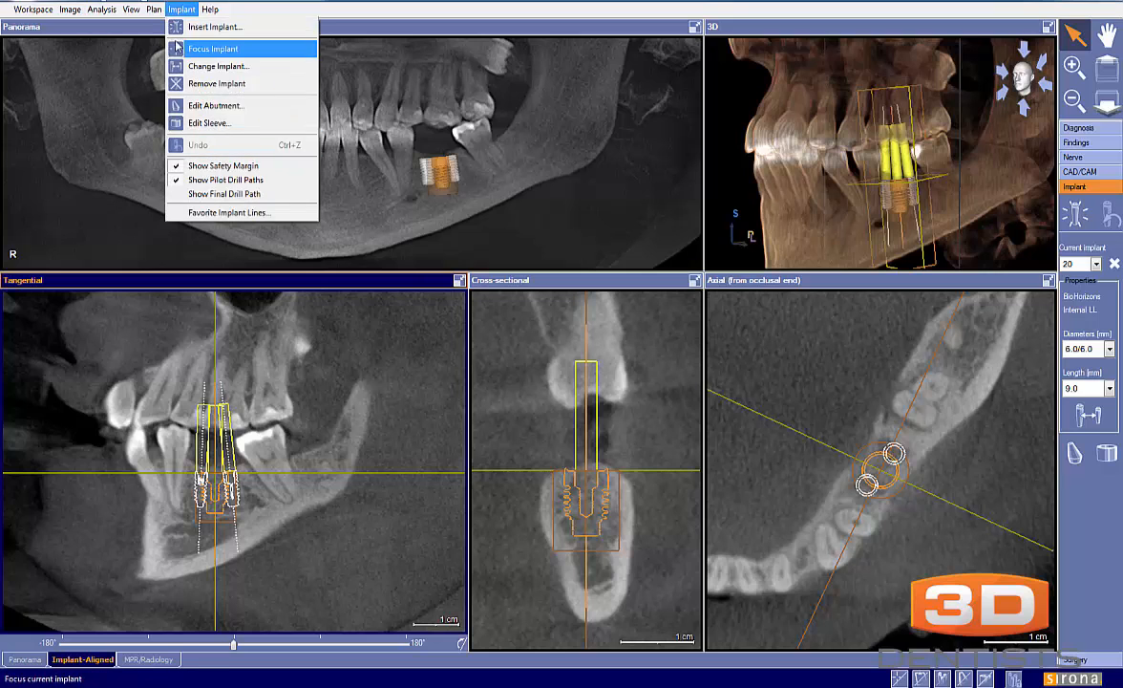
mouse_move(154, 10)
click(159, 163)
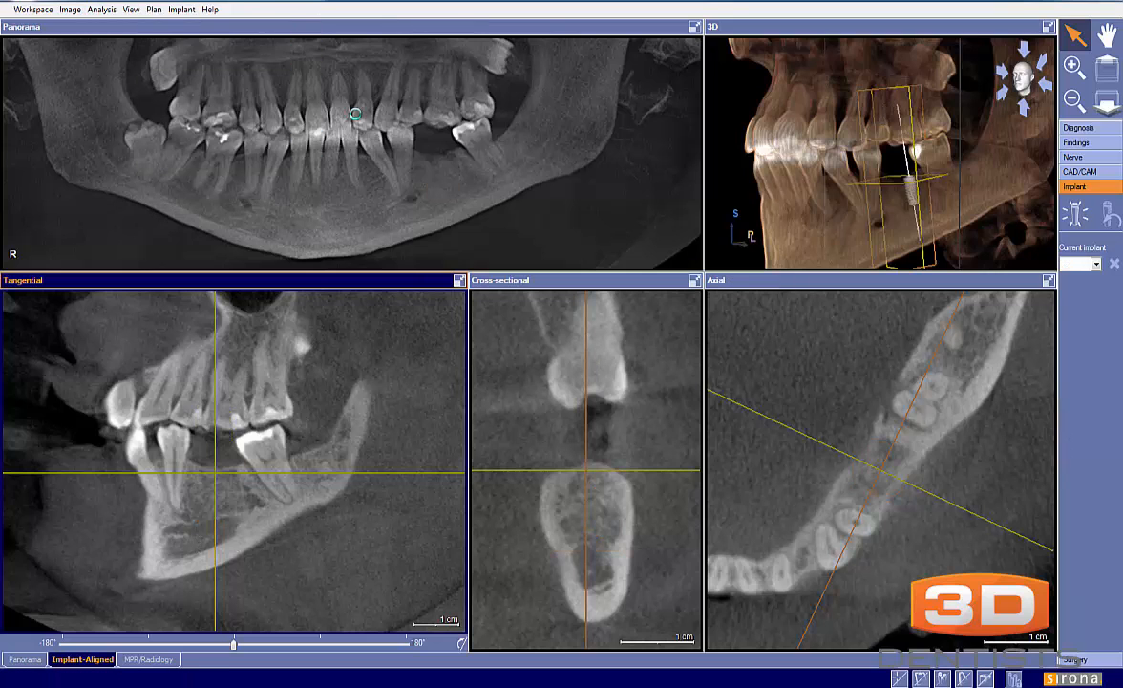
Step: Switch to Plan 2 and rename it "Molar Only" in its plan properties
click(172, 11)
mouse_move(154, 9)
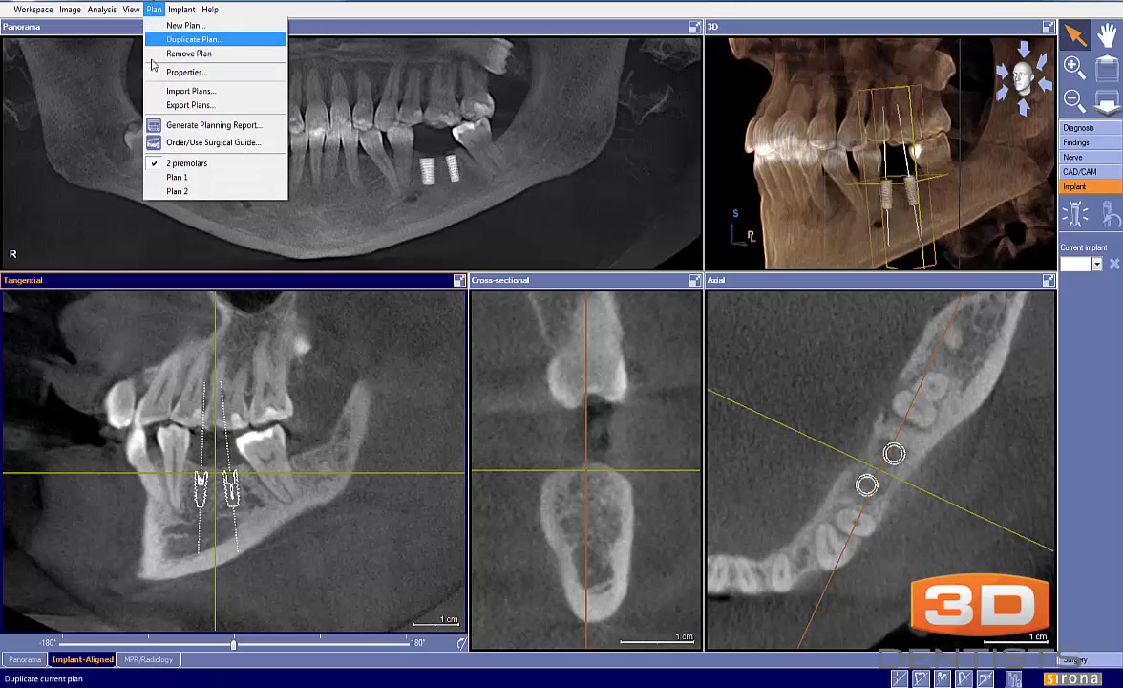
click(172, 191)
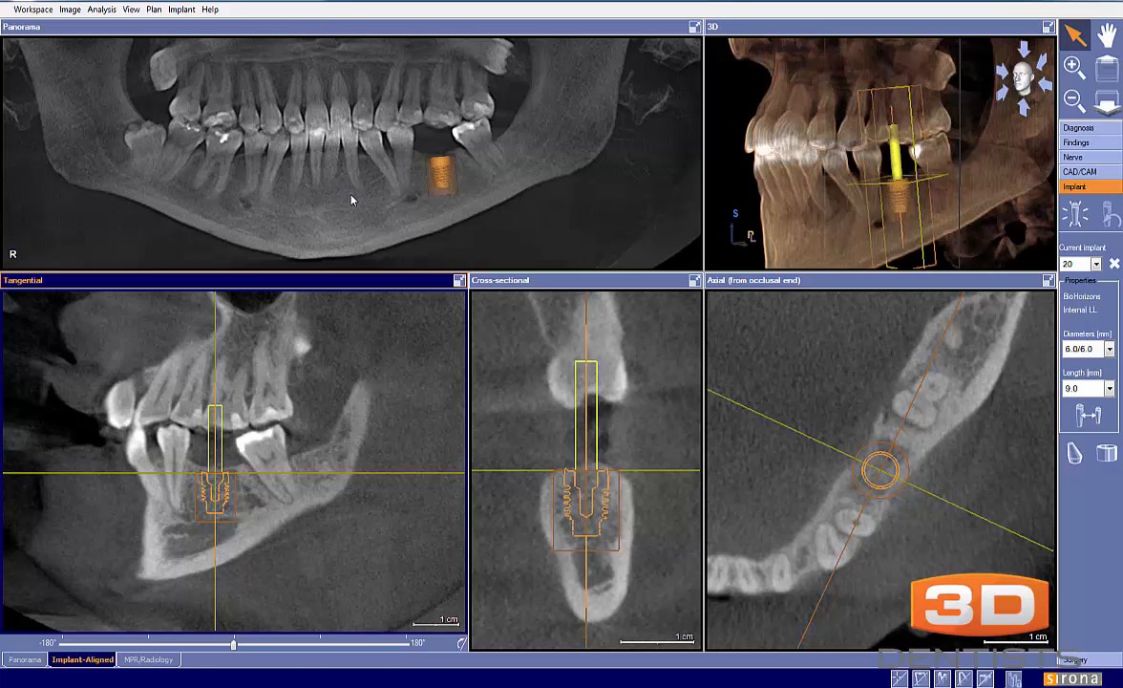
click(154, 9)
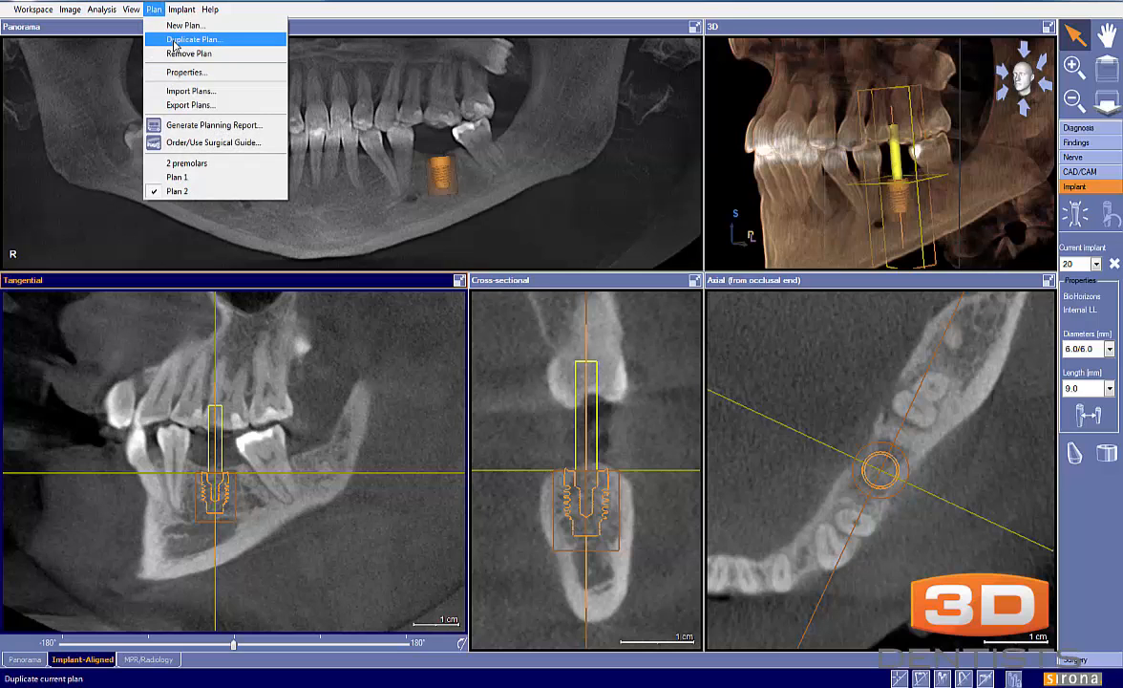
click(188, 72)
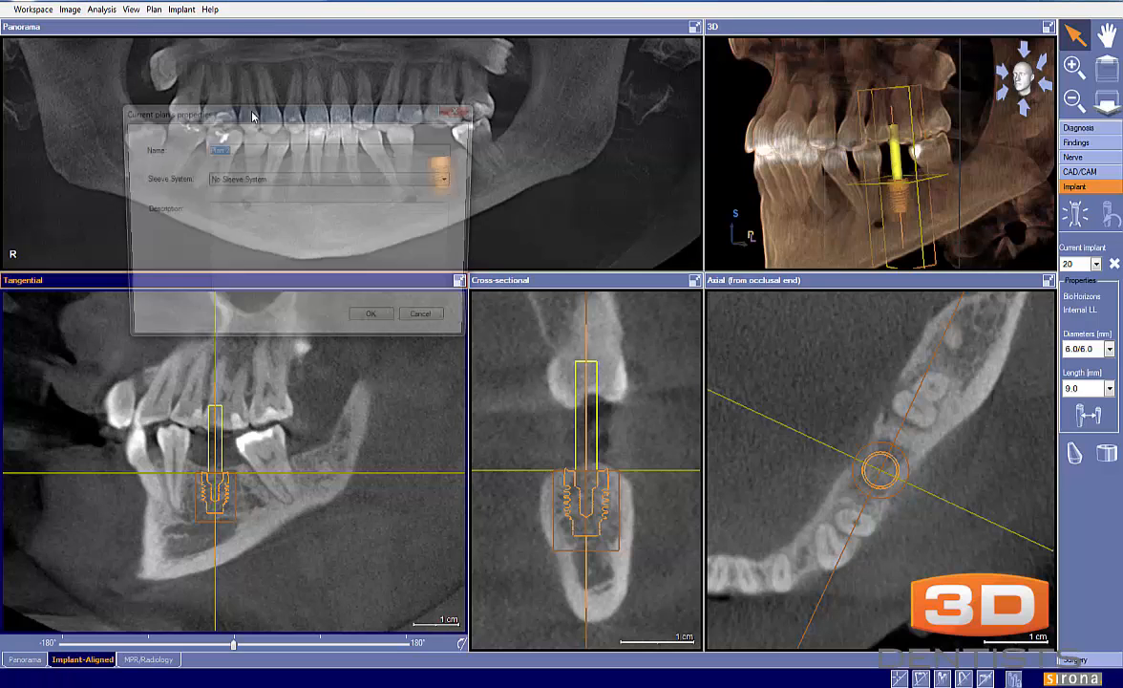
text(Molar Only)
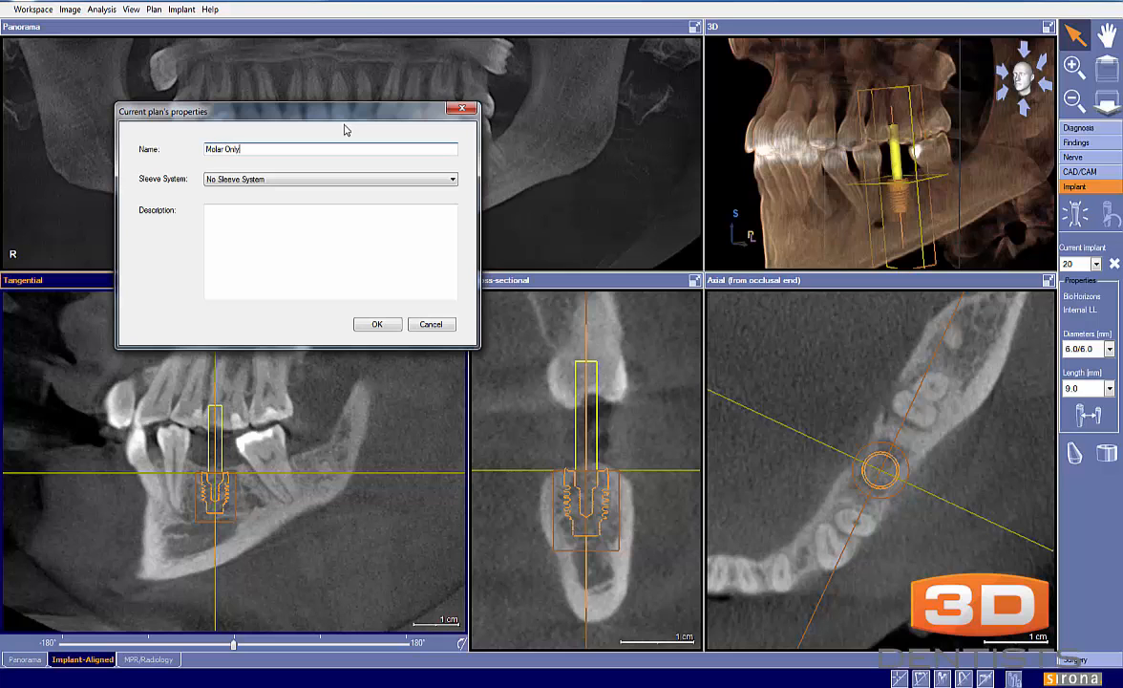
click(376, 324)
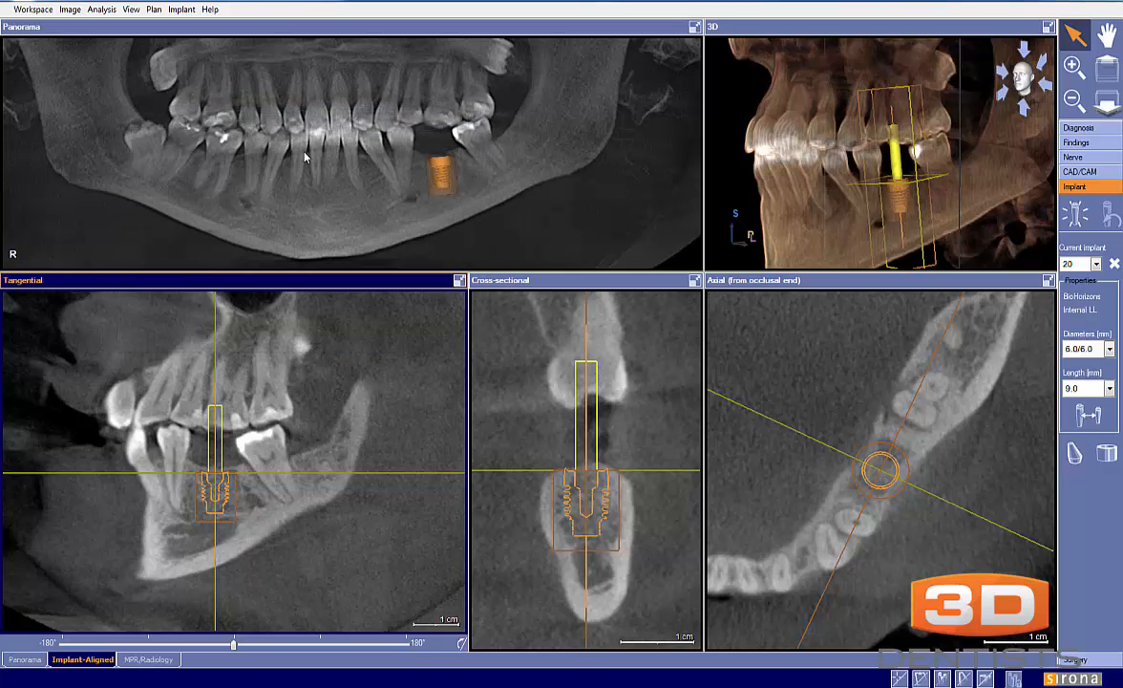
Step: Open the list of saved plans to check their names
click(156, 10)
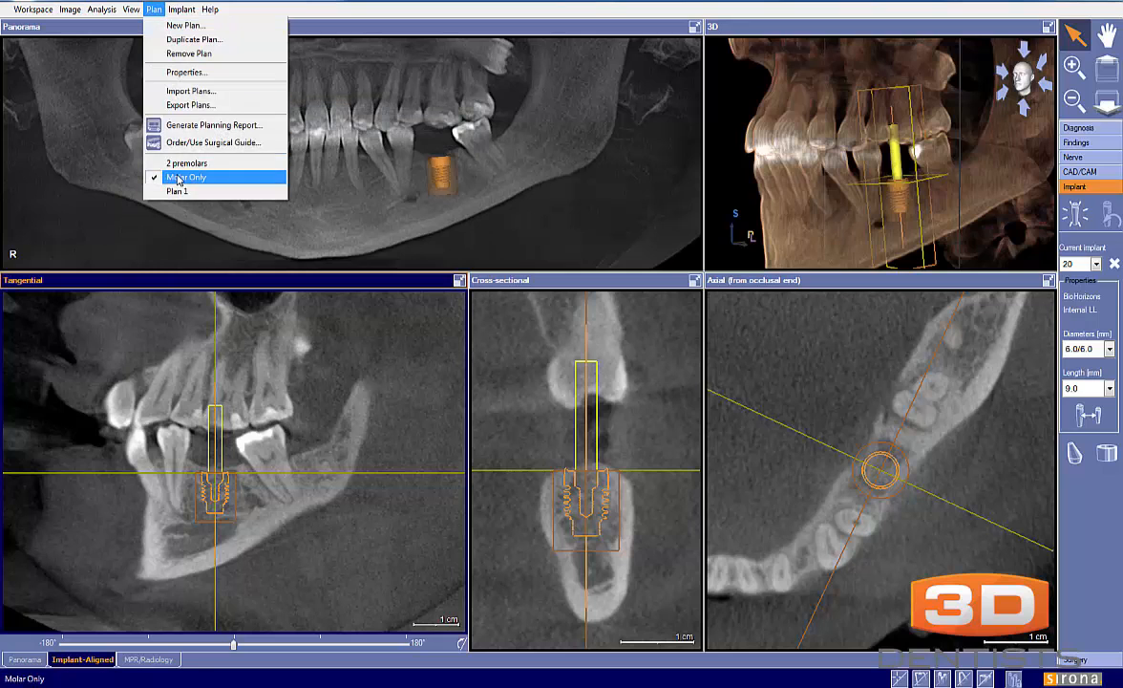
click(153, 9)
click(157, 12)
click(158, 10)
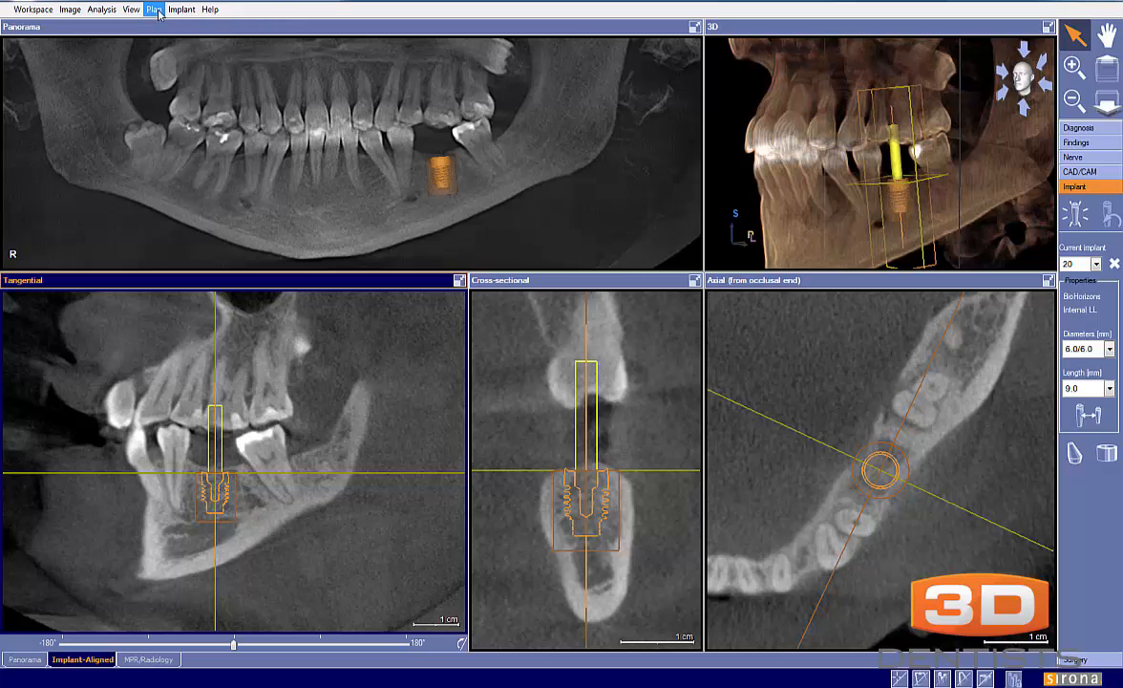